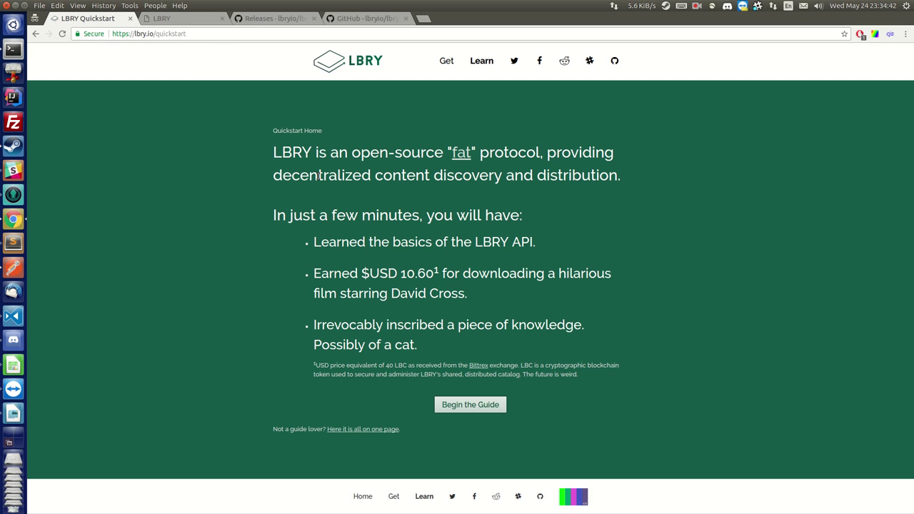
Open the lbry.io Quickstart: Installation page with the v0.10.3 downloads and lbrynet-daemon command
left_click(489, 409)
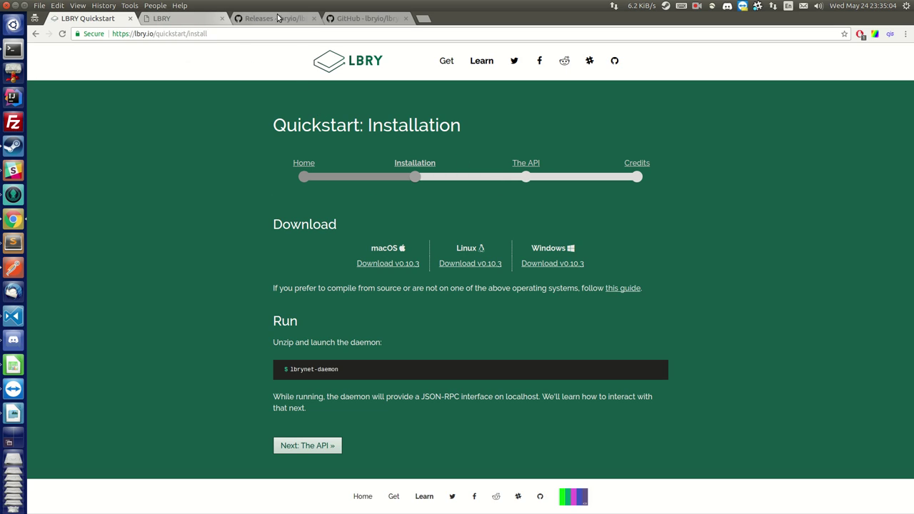
Go from the GitHub Releases tab to the lbryio/lbry repository page and skim its README
left_click(251, 20)
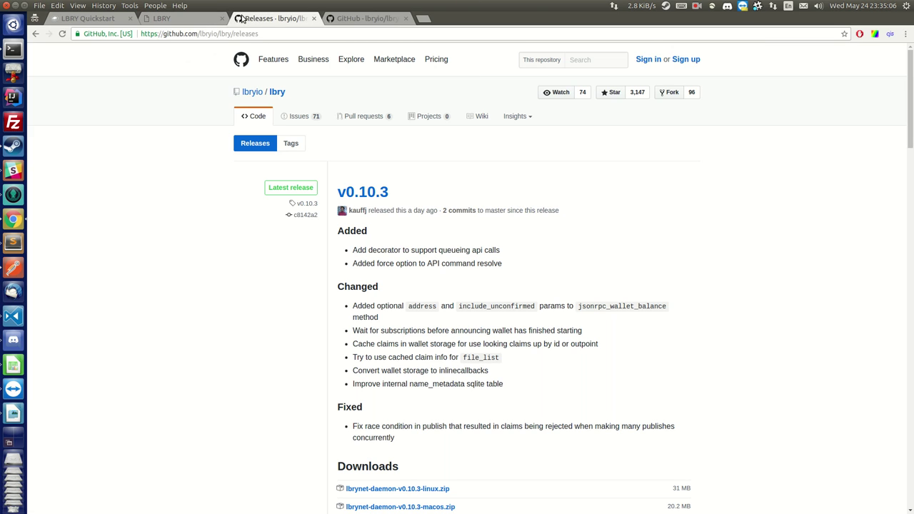
left_click(271, 92)
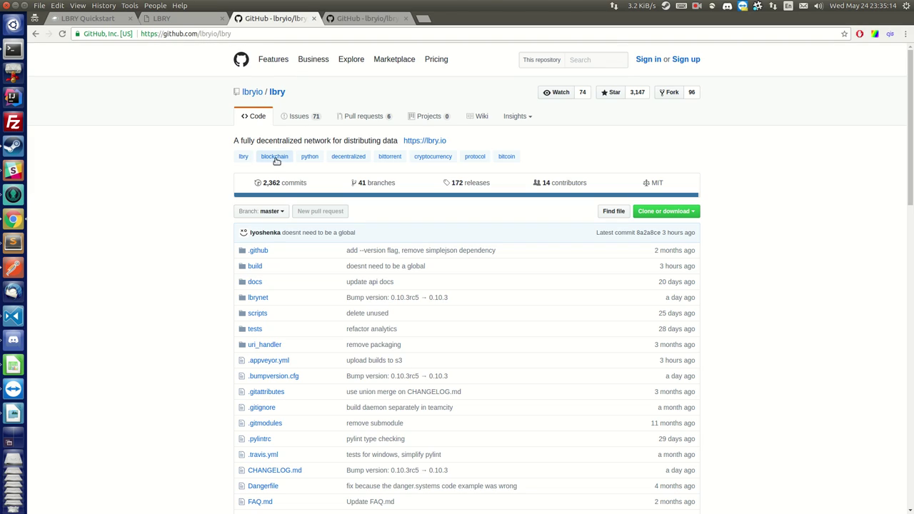
scroll(261, 178, "down", 4)
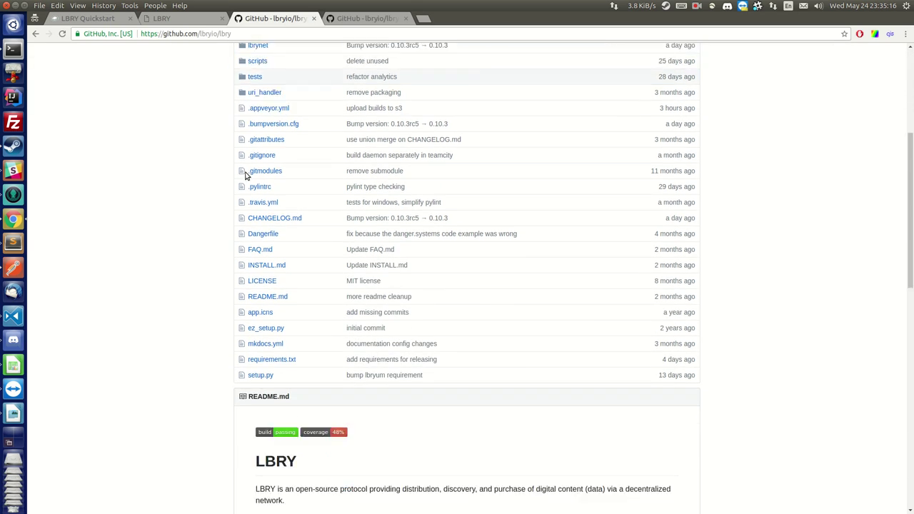
scroll(245, 175, "down", 10)
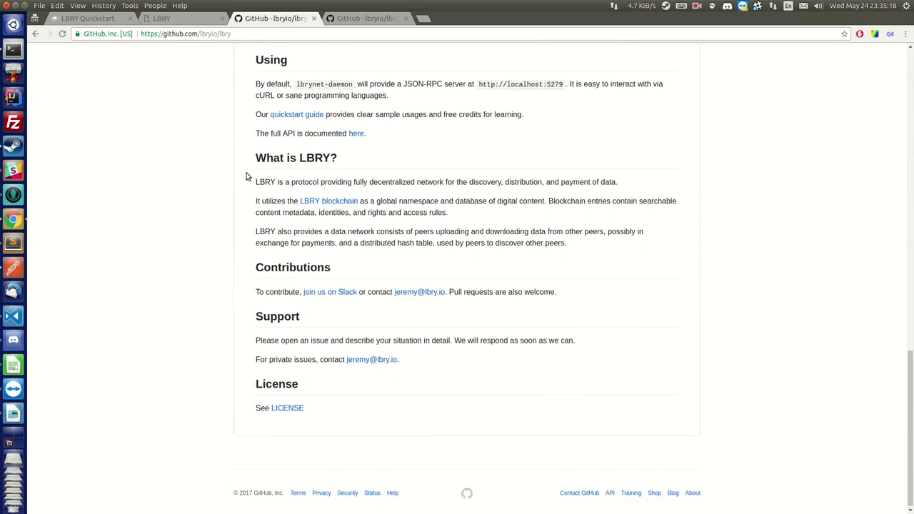
scroll(246, 176, "up", 14)
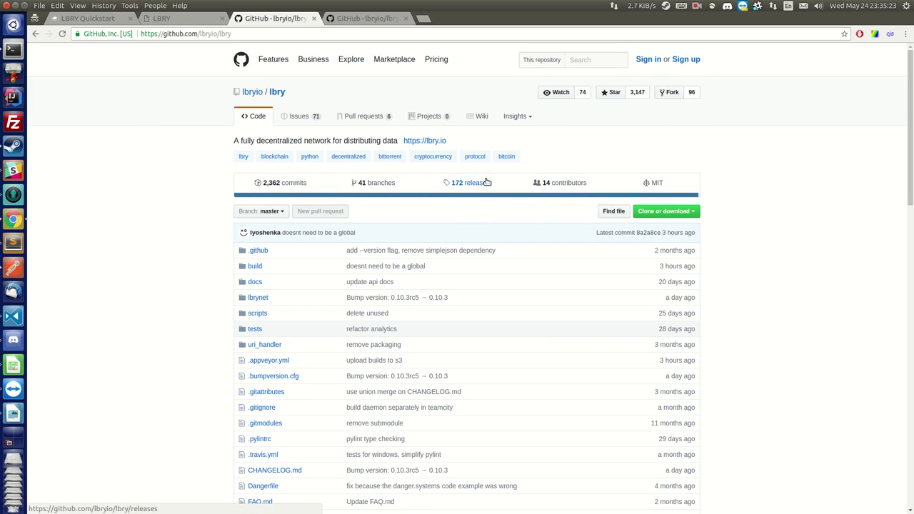
Open the 172 lbry releases and view the v0.10.3 release's download files
left_click(482, 184)
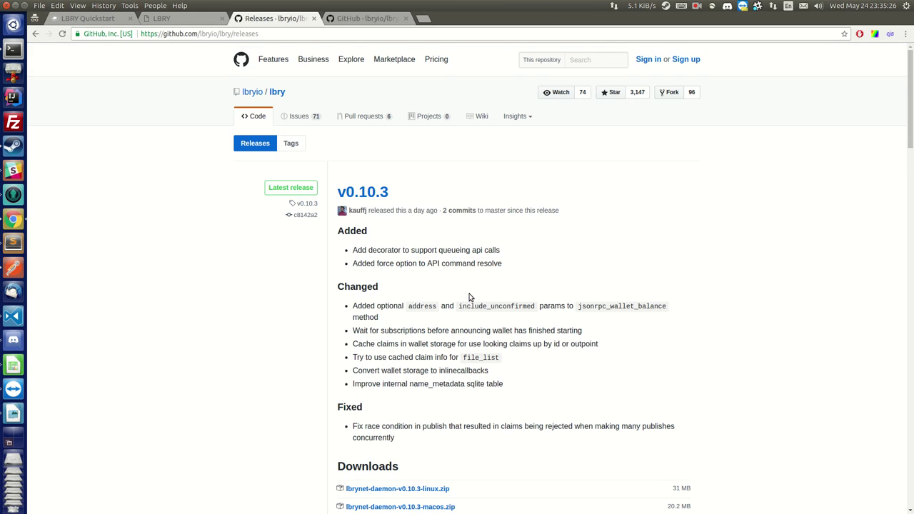
scroll(457, 296, "down", 2)
scroll(446, 295, "down", 5)
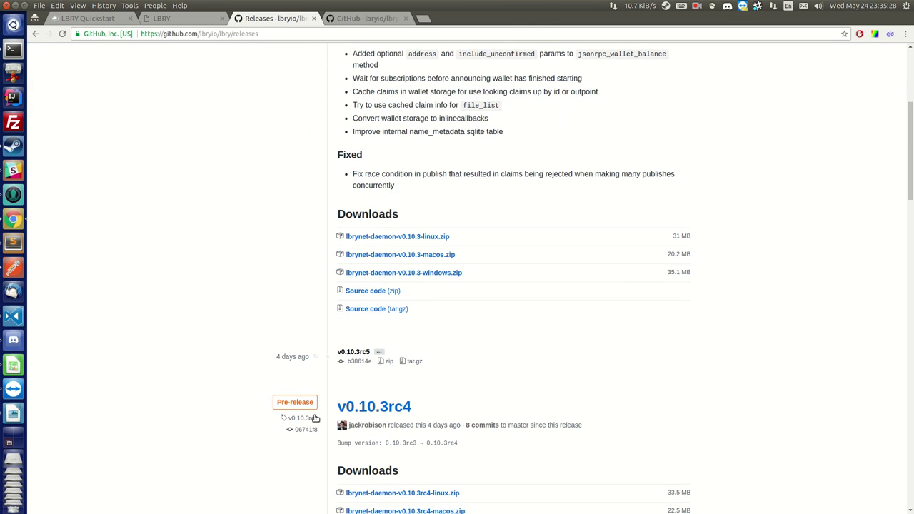
scroll(442, 339, "up", 4)
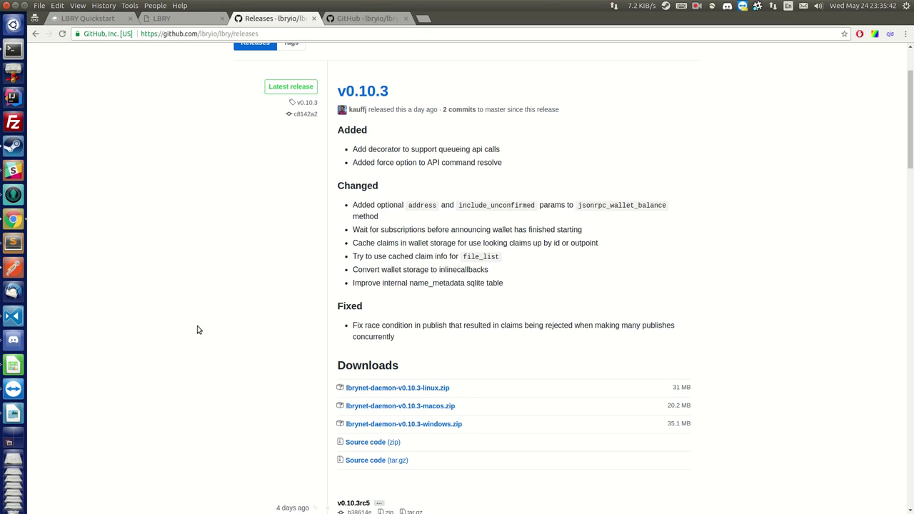
Save lbrynet-daemon-v0.10.3-linux.zip into the Desktop/lbry folder
left_click(422, 392)
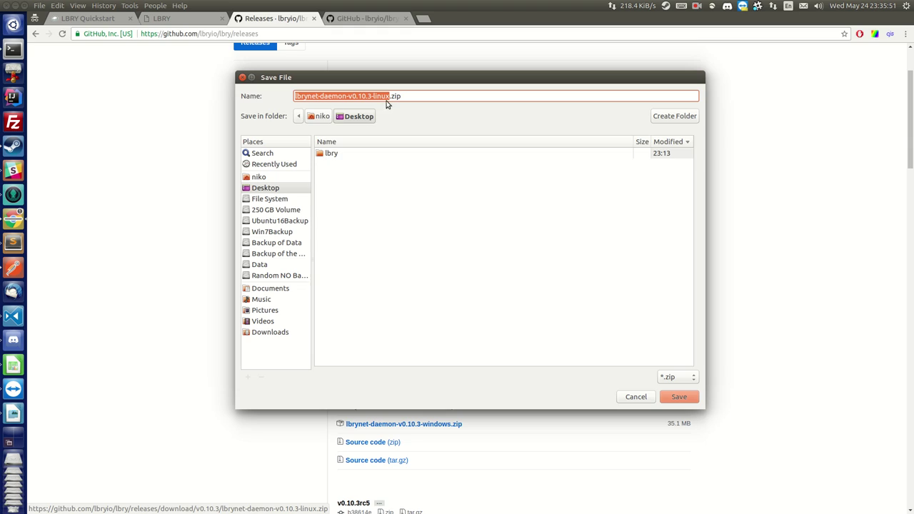
double_click(337, 156)
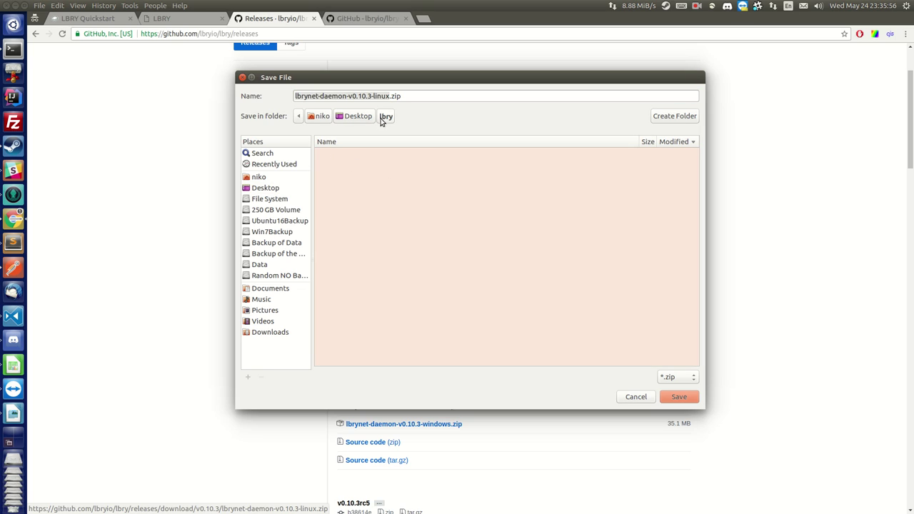
left_click(679, 397)
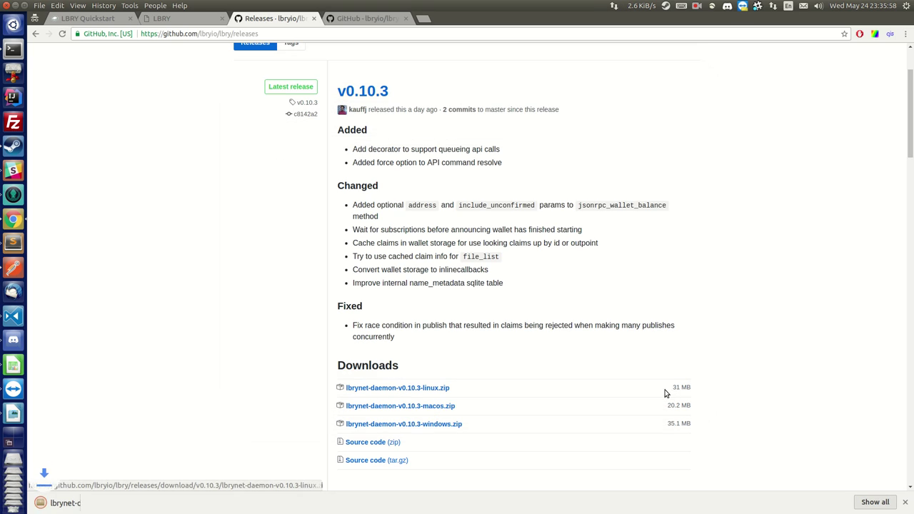
In Thunar's Desktop/lbry folder, delete the old lbrynet-cli and lbrynet-daemon executables
left_click(15, 74)
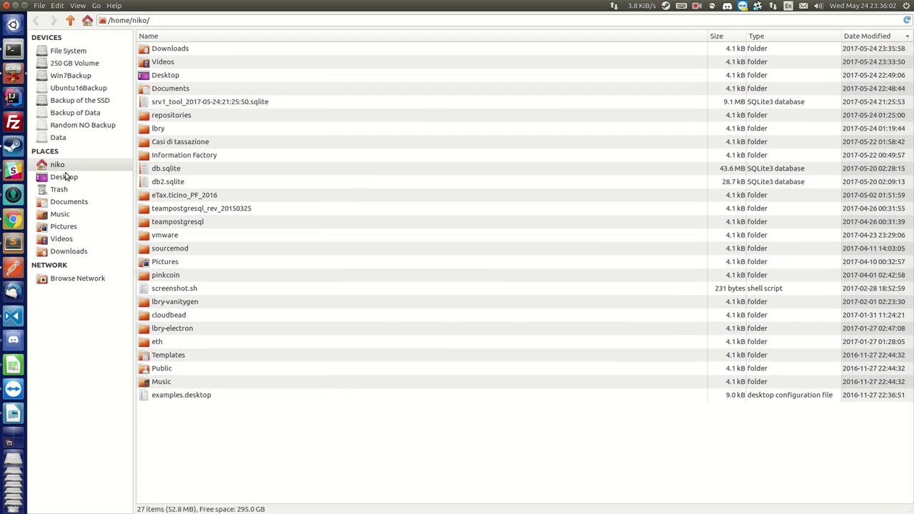
left_click(65, 176)
double_click(160, 51)
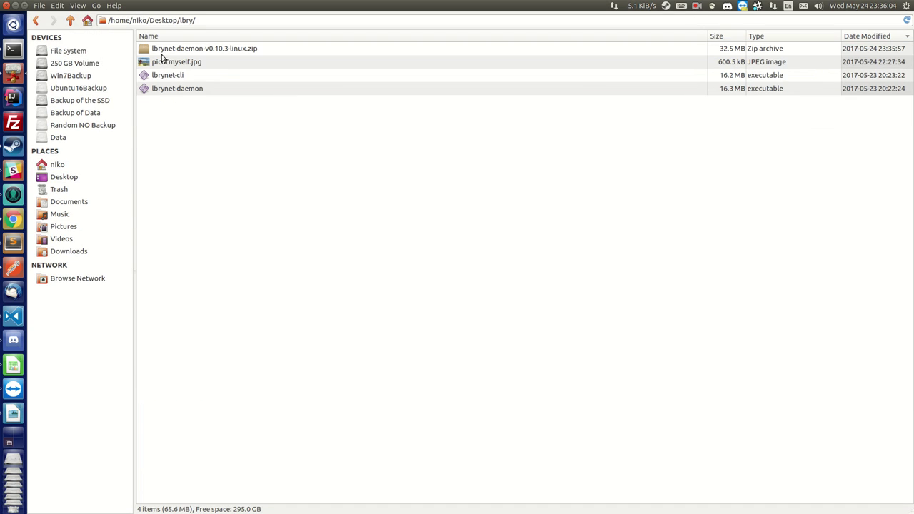
left_click(175, 79)
left_click(177, 89, "shift")
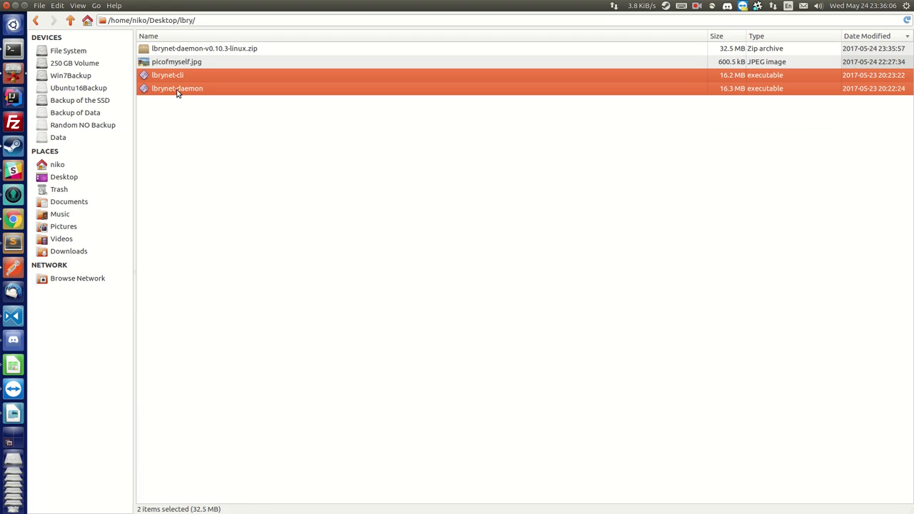
key("Delete")
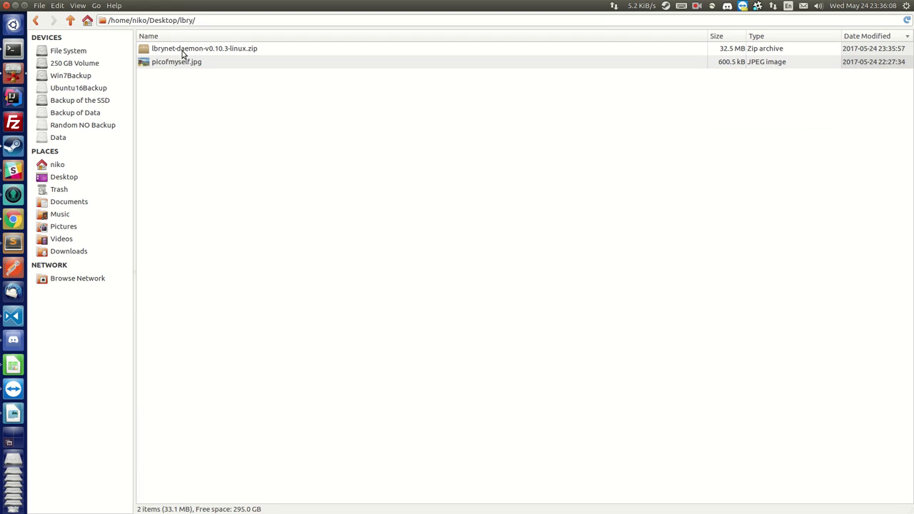
Pull lbrynet-cli and lbrynet-daemon out of the v0.10.3 zip into Desktop/lbry, then close the archive
double_click(182, 50)
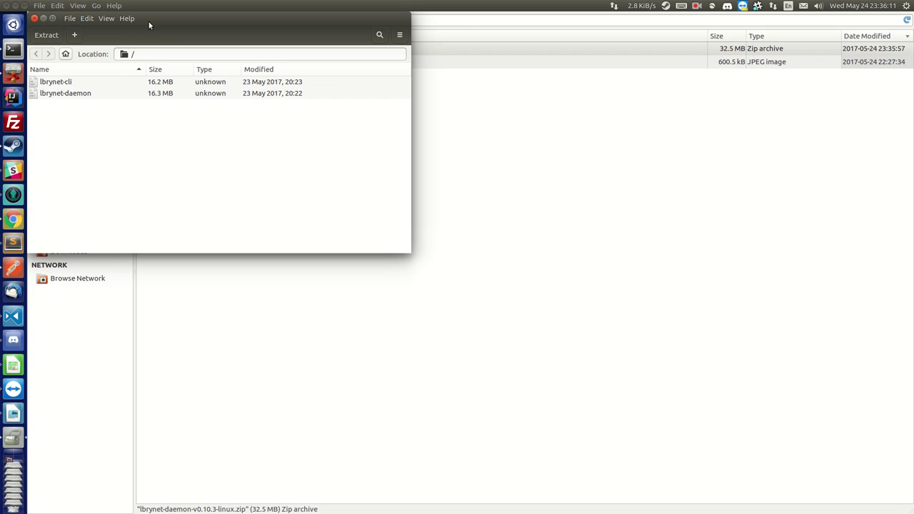
left_click_drag(148, 21, 610, 190)
left_click(532, 267)
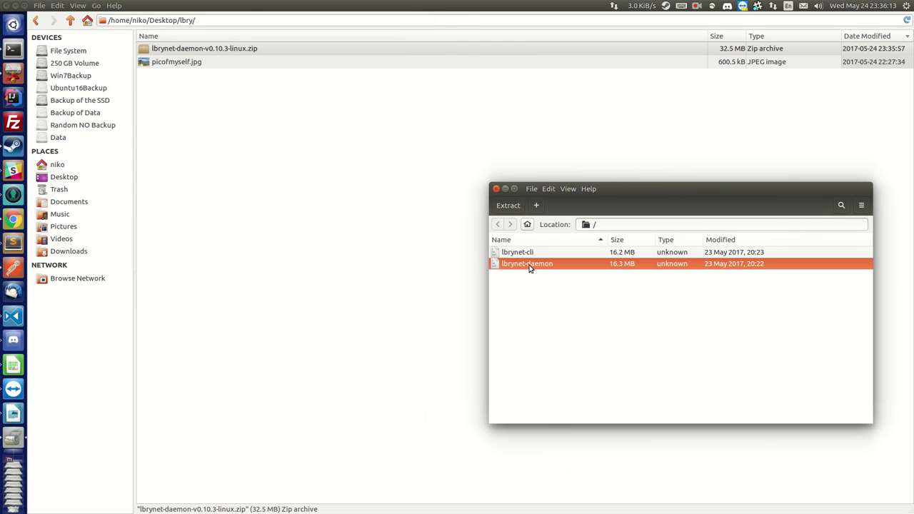
left_click(517, 253, "shift")
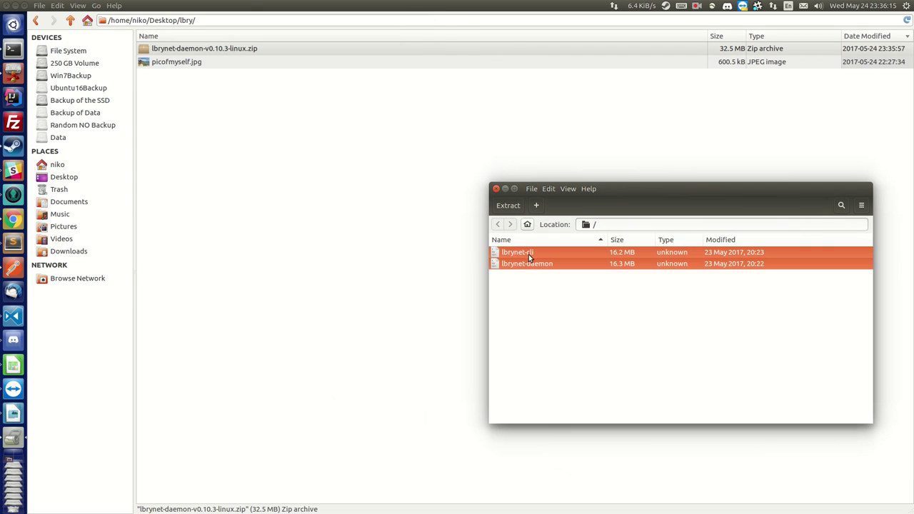
left_click_drag(528, 254, 273, 126)
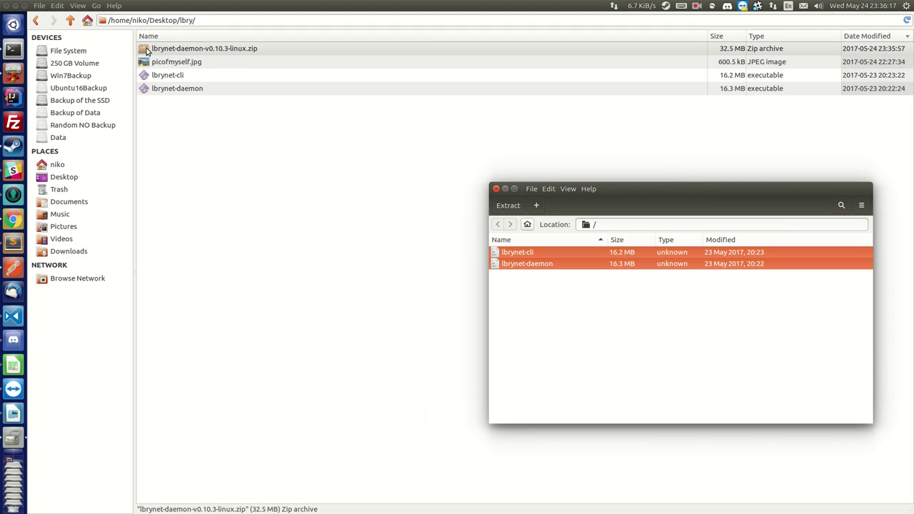
left_click(497, 189)
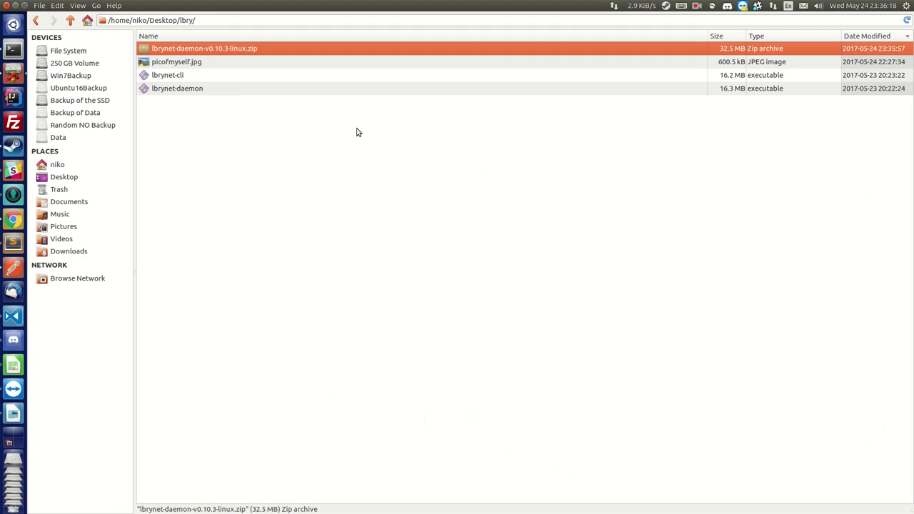
Deselect the zip and launch a terminal in ~/Desktop/lbry
left_click(357, 132)
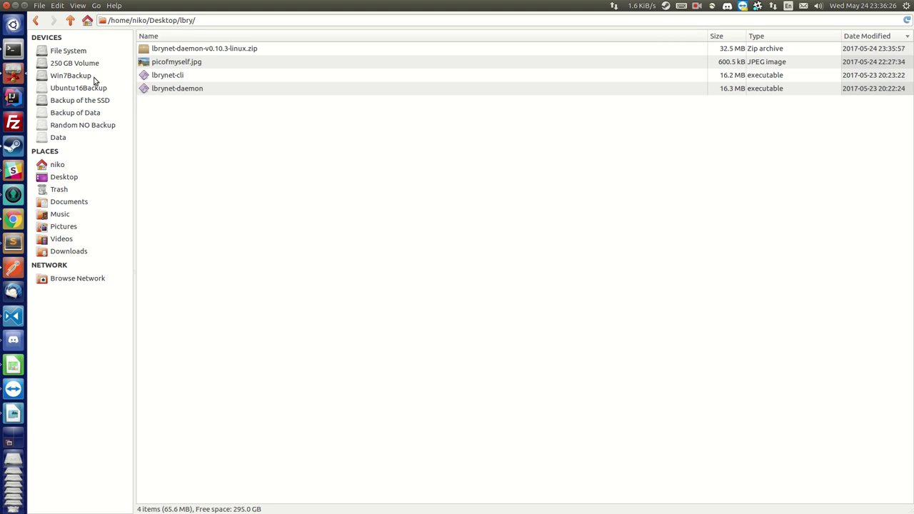
left_click(18, 51)
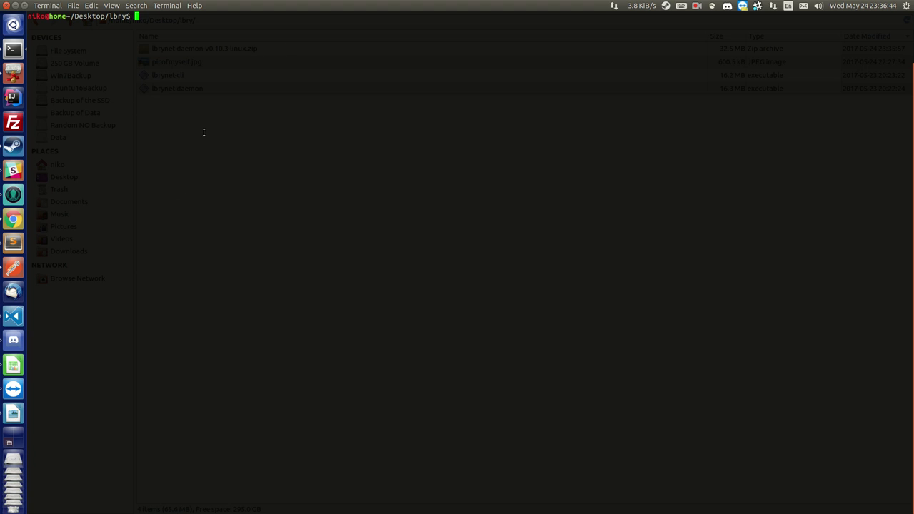
List the files in ~/Desktop/lbry with ls
type("ls")
key("Return")
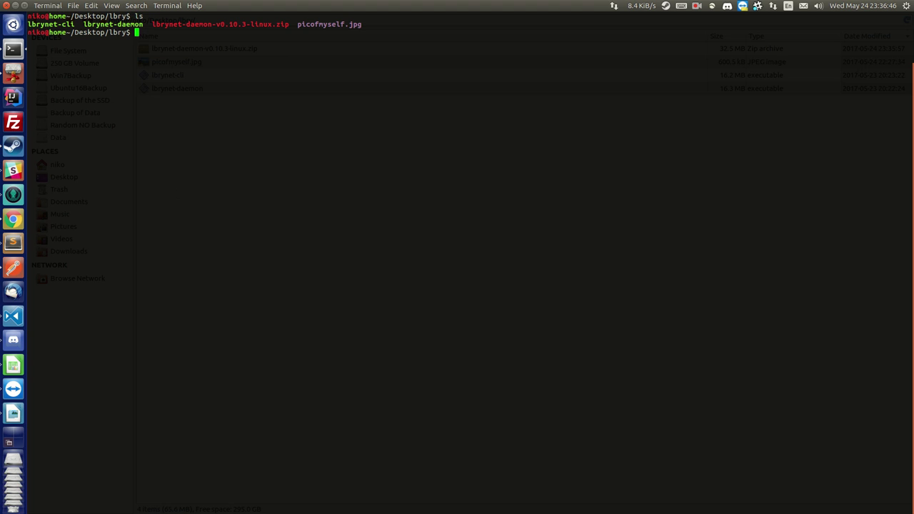
double_click(111, 24)
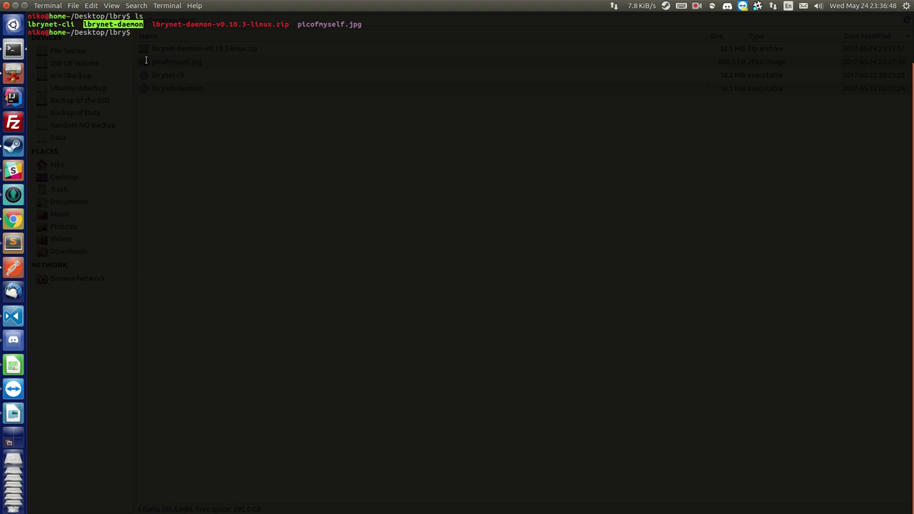
left_click(312, 110)
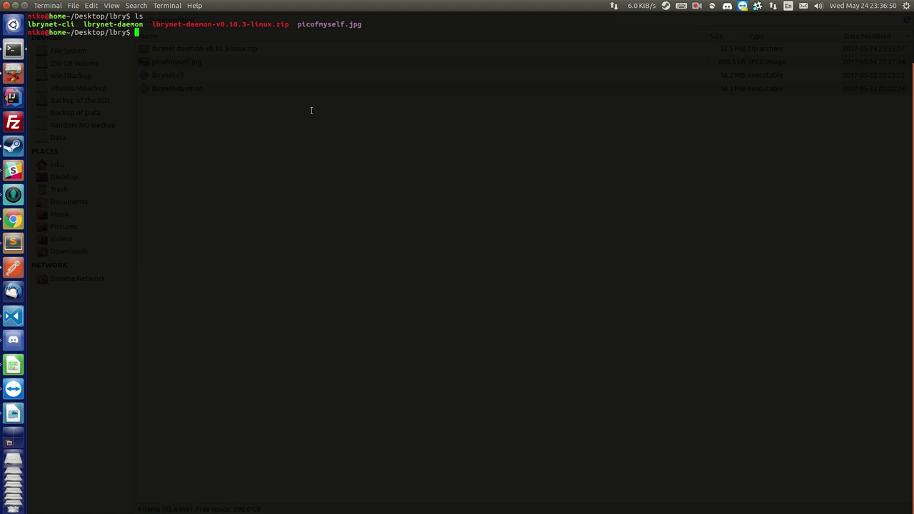
Run ./lbrynet-daemon from the terminal, then return to Chrome
type("./;")
key("BackSpace")
type("lb")
key("Tab")
type("d")
key("Tab")
key("Return")
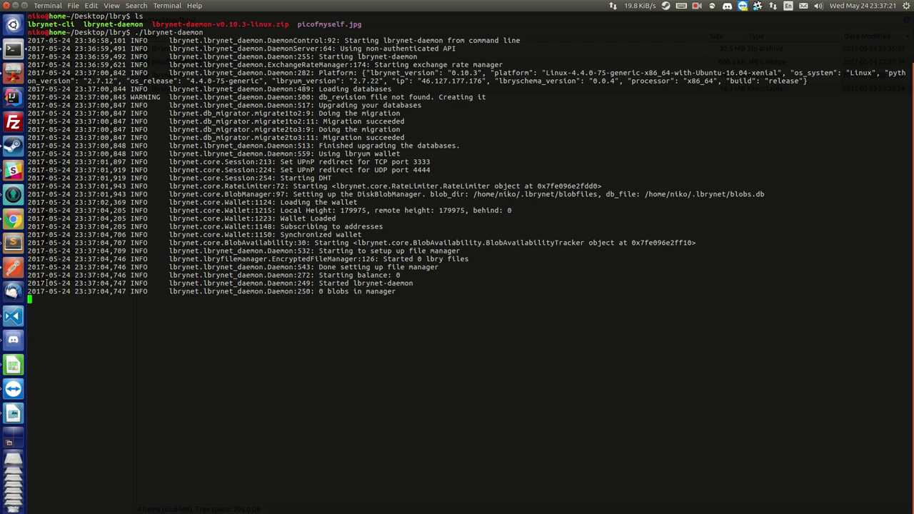
left_click(13, 219)
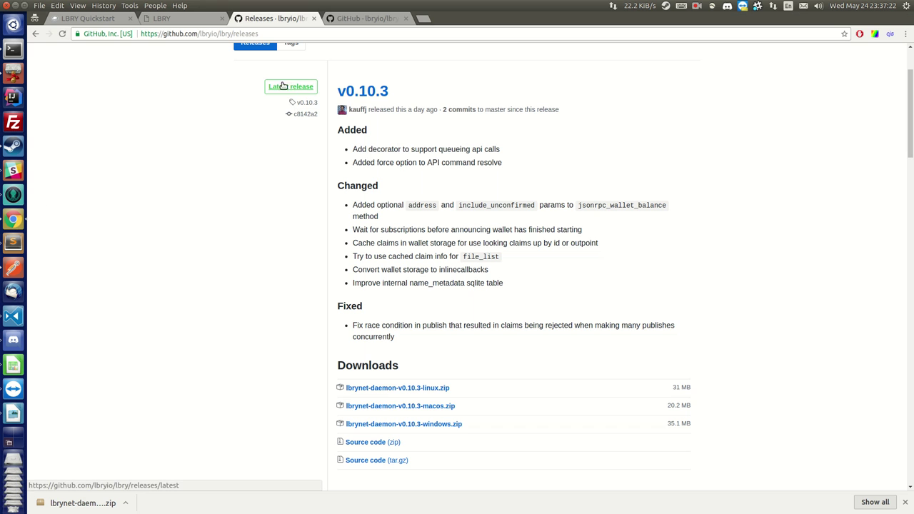